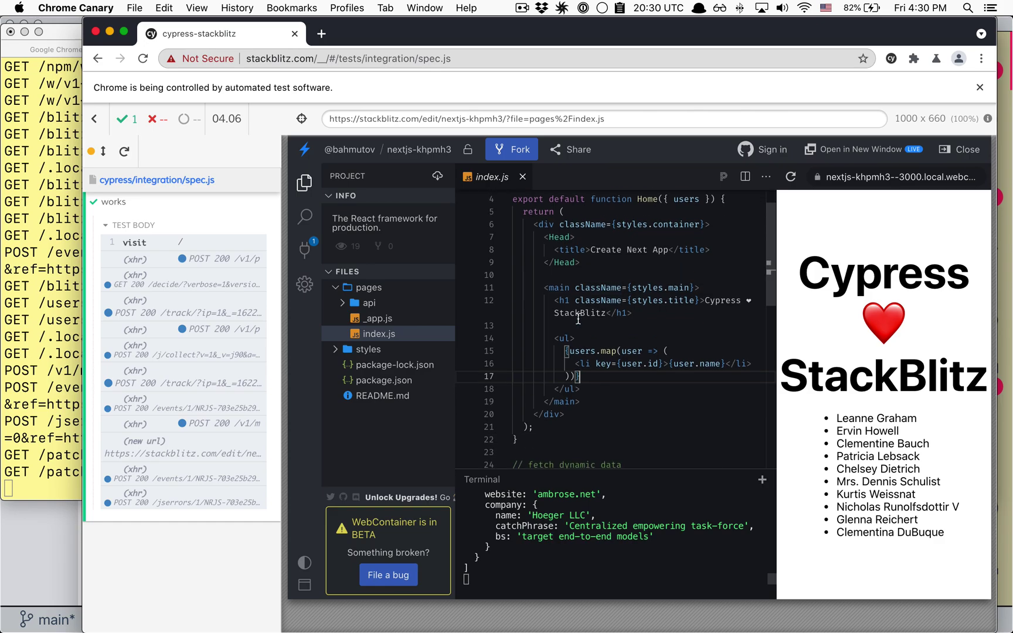
{"action": "scroll", "coordinate": [577, 319], "scroll_direction": "down", "scroll_amount": 3}
{"action": "scroll", "coordinate": [578, 321], "scroll_direction": "down", "scroll_amount": 3}
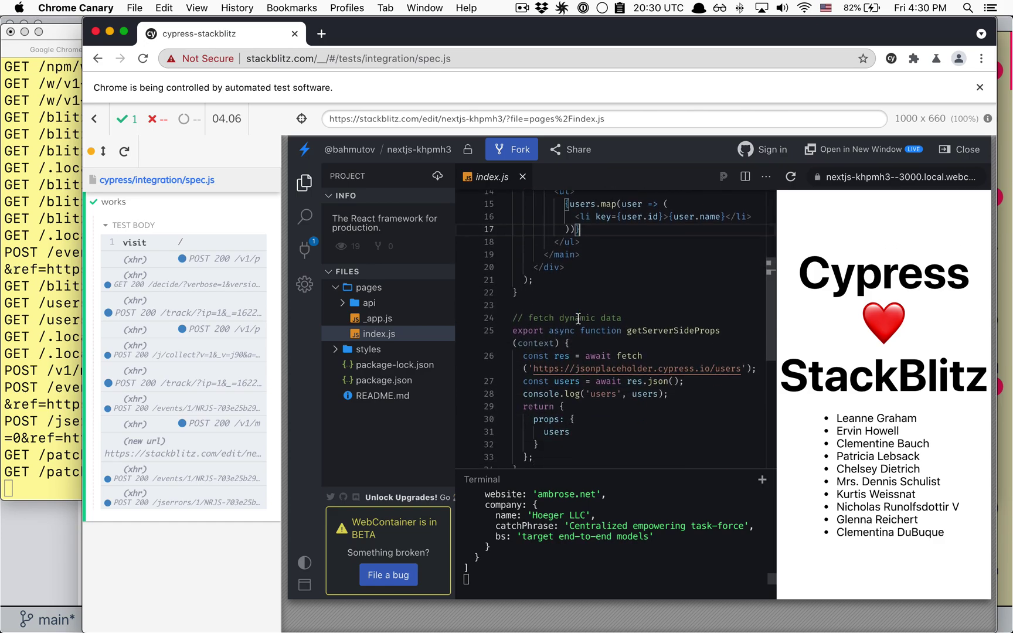
{"action": "scroll", "coordinate": [680, 312], "scroll_direction": "down", "scroll_amount": 1}
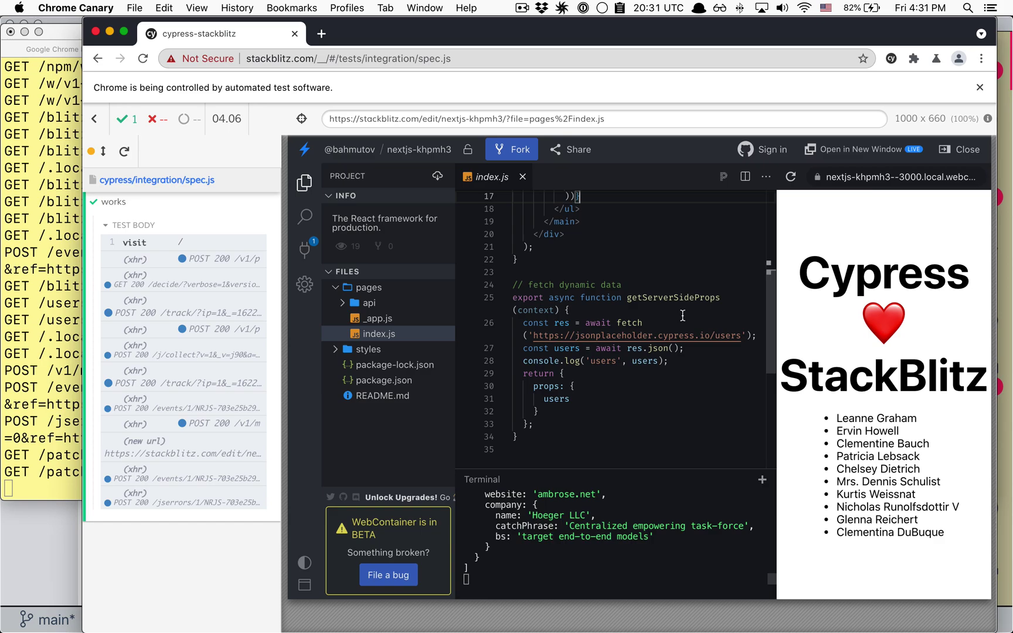
- Switch from the StackBlitz index.js view over to the VS Code editor
{"action": "key", "text": "super+Tab"}
- Add fixture: 'users.json' to the spec.js cy.intercept and view the users.json fixture
{"action": "left_click", "coordinate": [112, 180]}
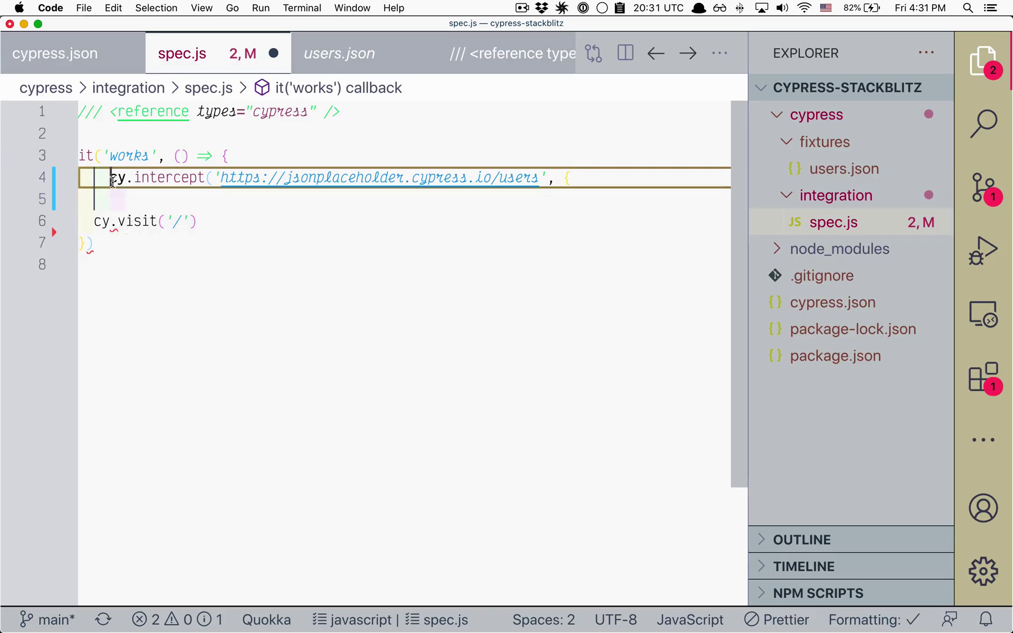
{"action": "key", "text": "BackSpace"}
{"action": "key", "text": "Down"}
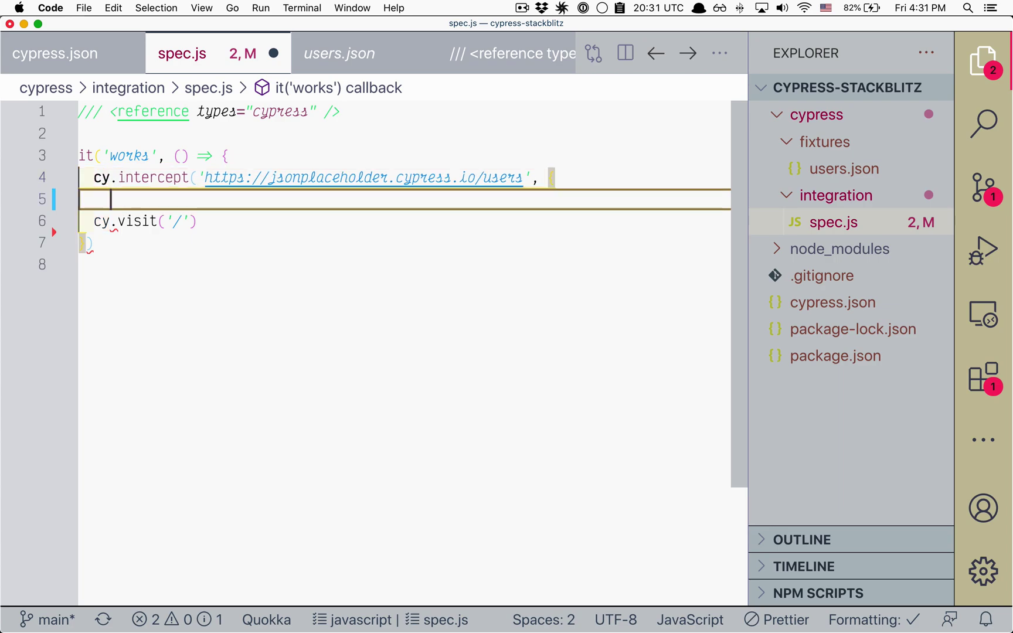
{"action": "key", "text": "Tab"}
{"action": "type", "text": "fixture: 'u"}
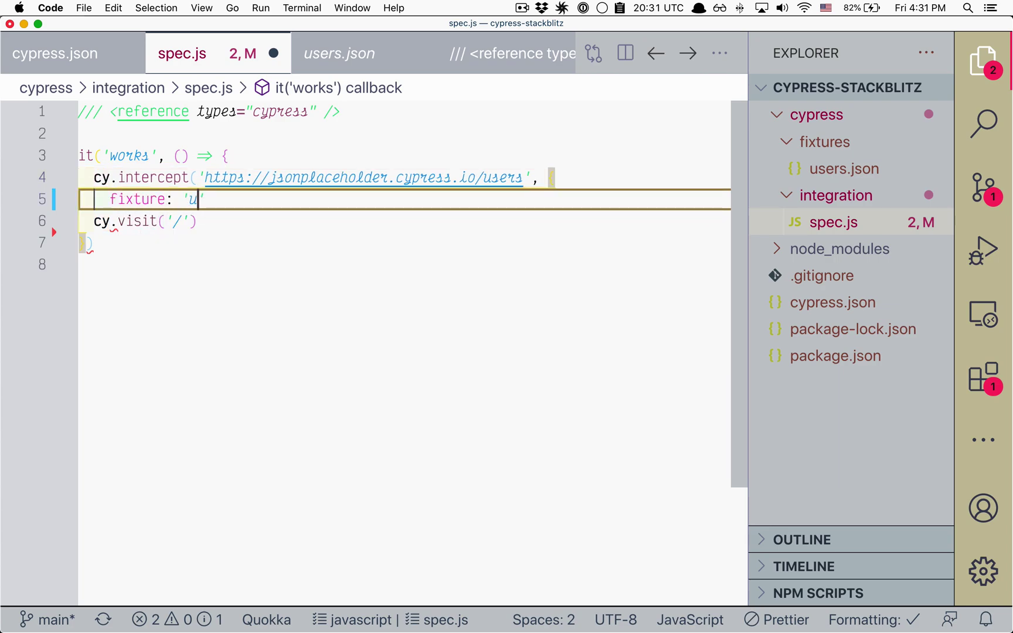
{"action": "type", "text": "sers.json"}
{"action": "key", "text": "Return"}
{"action": "type", "text": "}"}
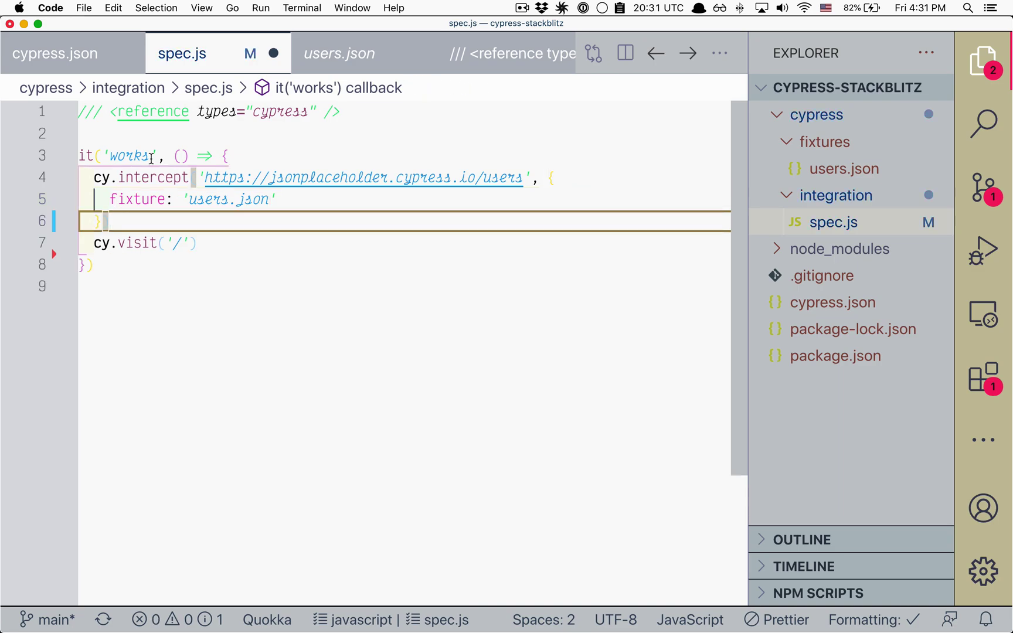
{"action": "left_click", "coordinate": [317, 52]}
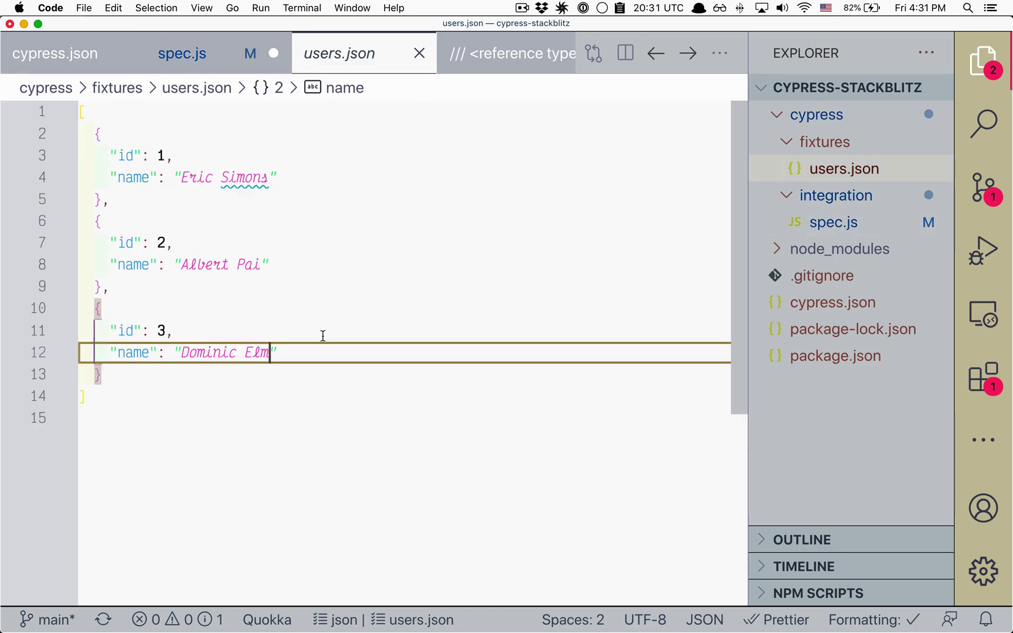
- In spec.js, alias the intercept as 'users' and start a new line after cy.visit
{"action": "left_click", "coordinate": [202, 60]}
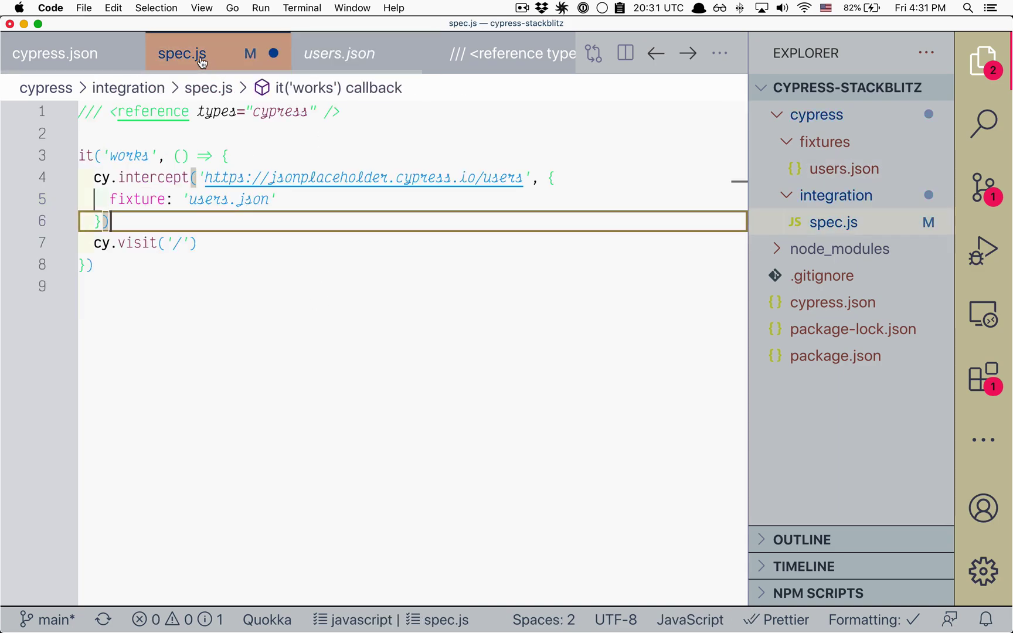
{"action": "type", "text": ".as("}
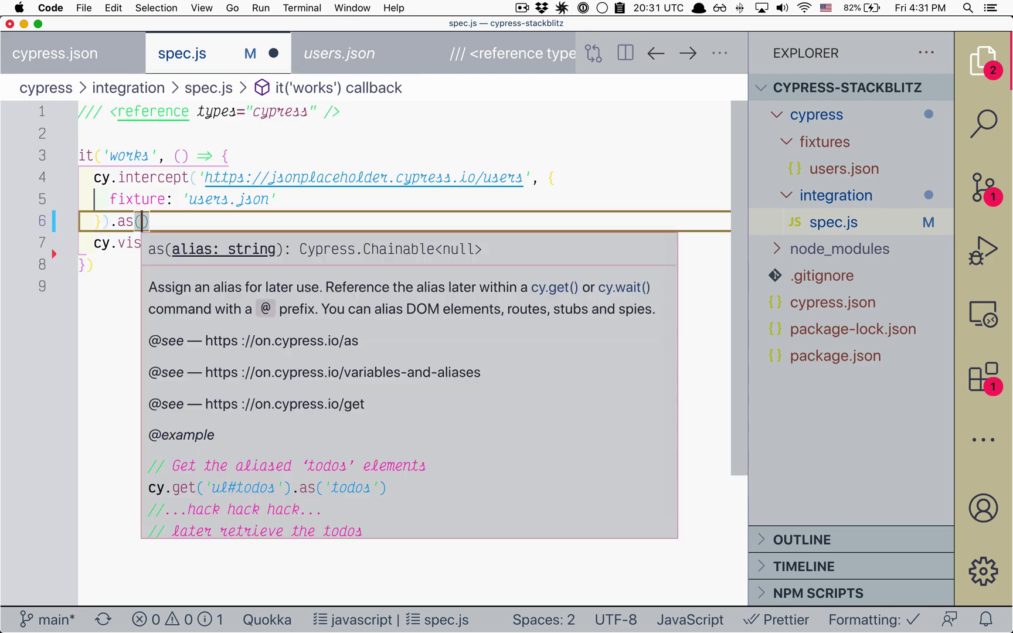
{"action": "type", "text": "'users'"}
{"action": "key", "text": "Down"}
{"action": "key", "text": "End"}
{"action": "key", "text": "Return"}
{"action": "type", "text": "cy.wait"}
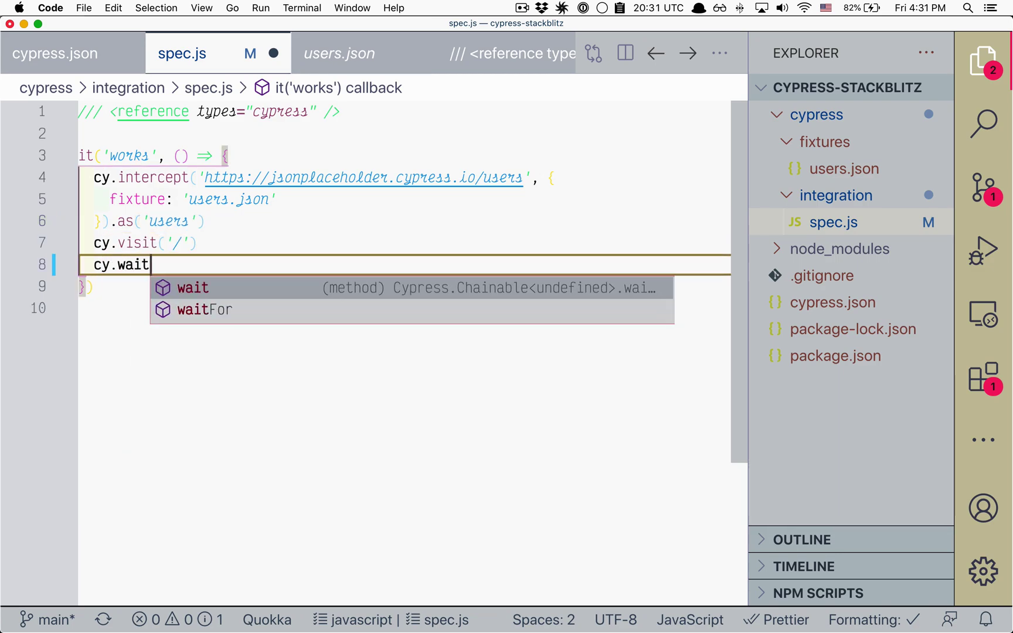
{"action": "type", "text": "('@users'"}
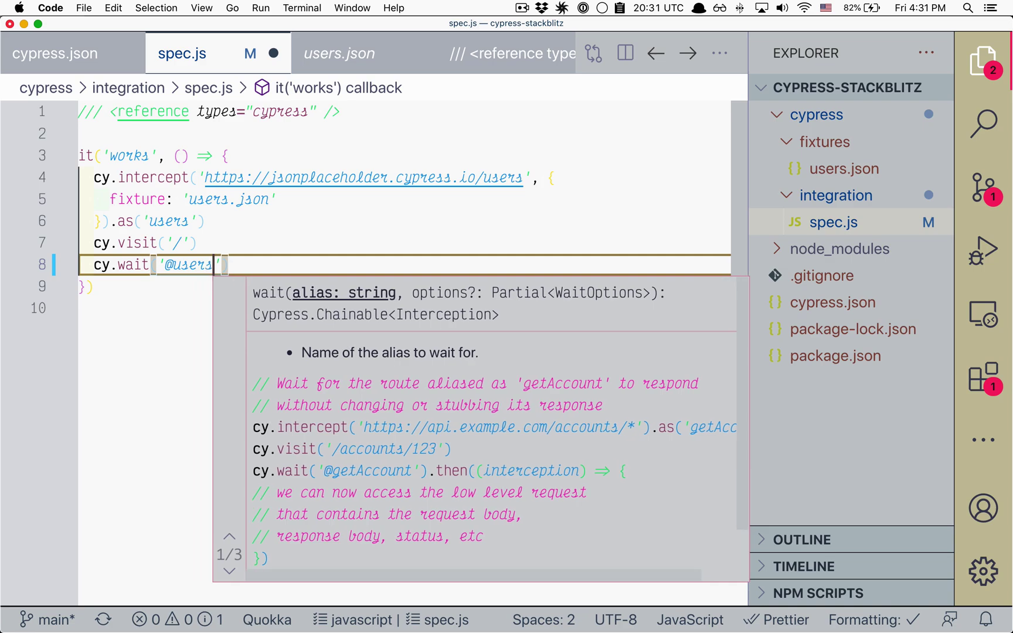
{"action": "type", "text": ", tim"}
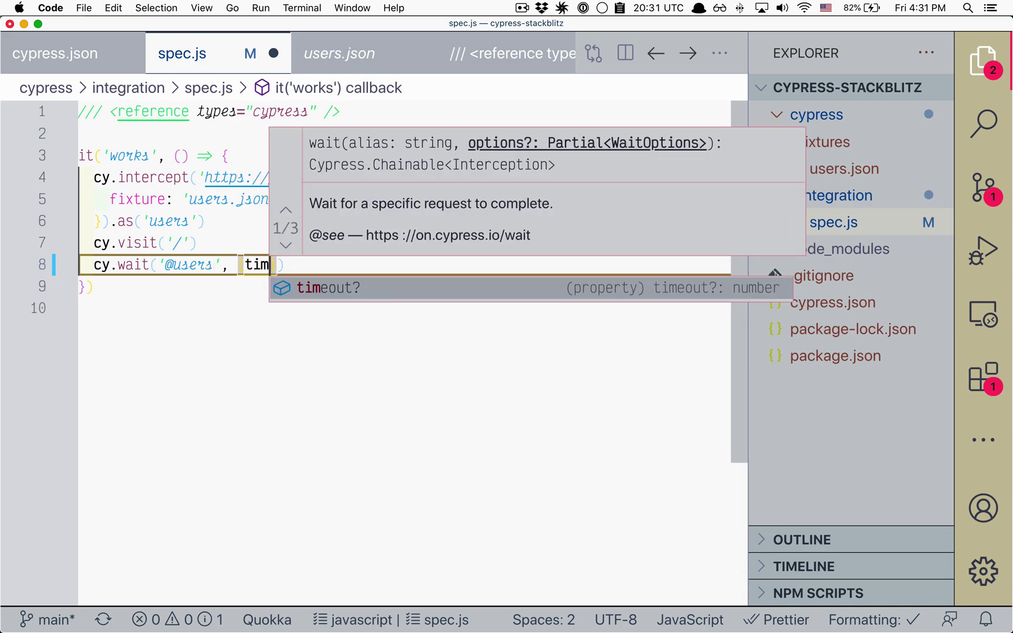
{"action": "type", "text": "eout: "}
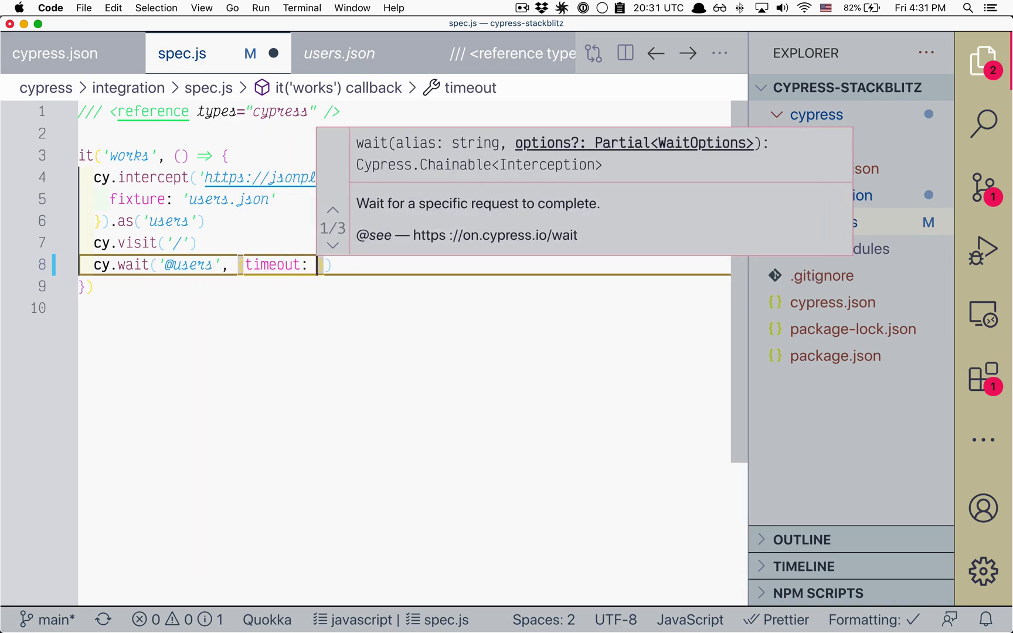
{"action": "type", "text": "1"}
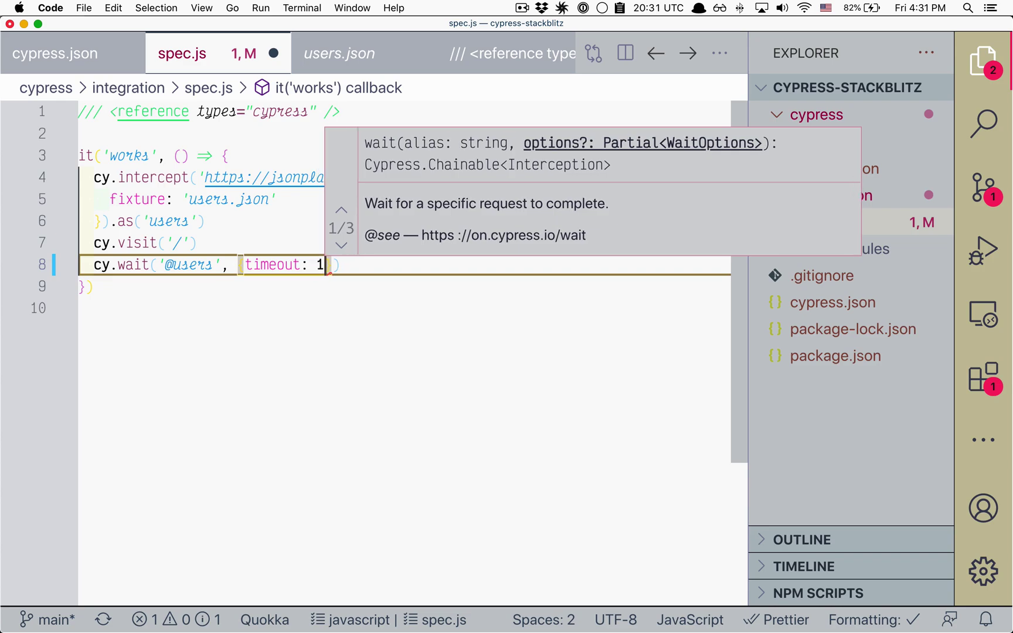
{"action": "type", "text": "800000"}
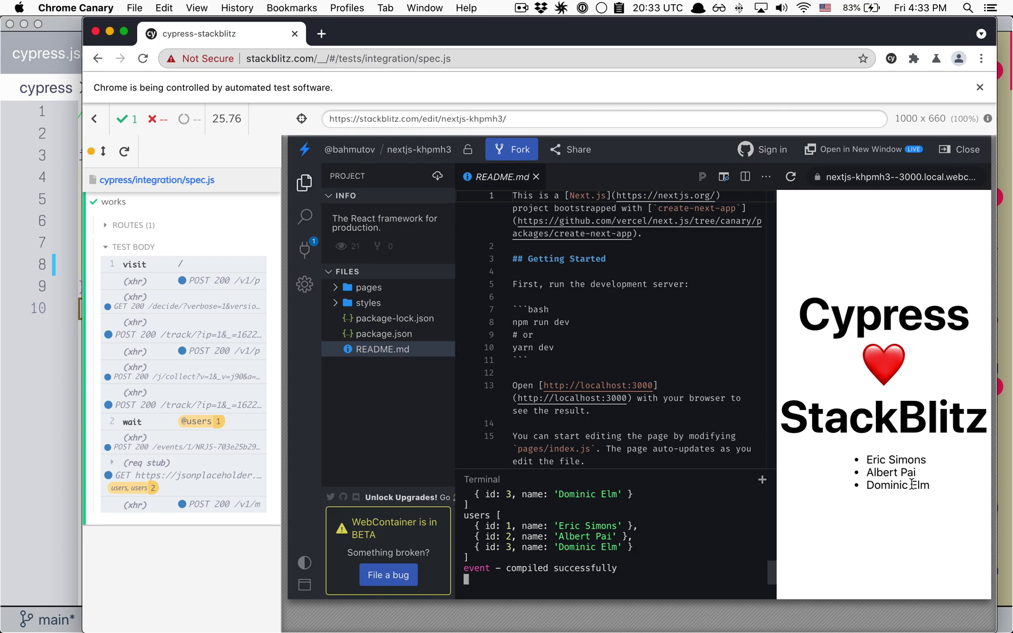
- Highlight the three stubbed user names in the StackBlitz preview, then clear the selection
{"action": "left_click_drag", "start_coordinate": [934, 486], "coordinate": [867, 458]}
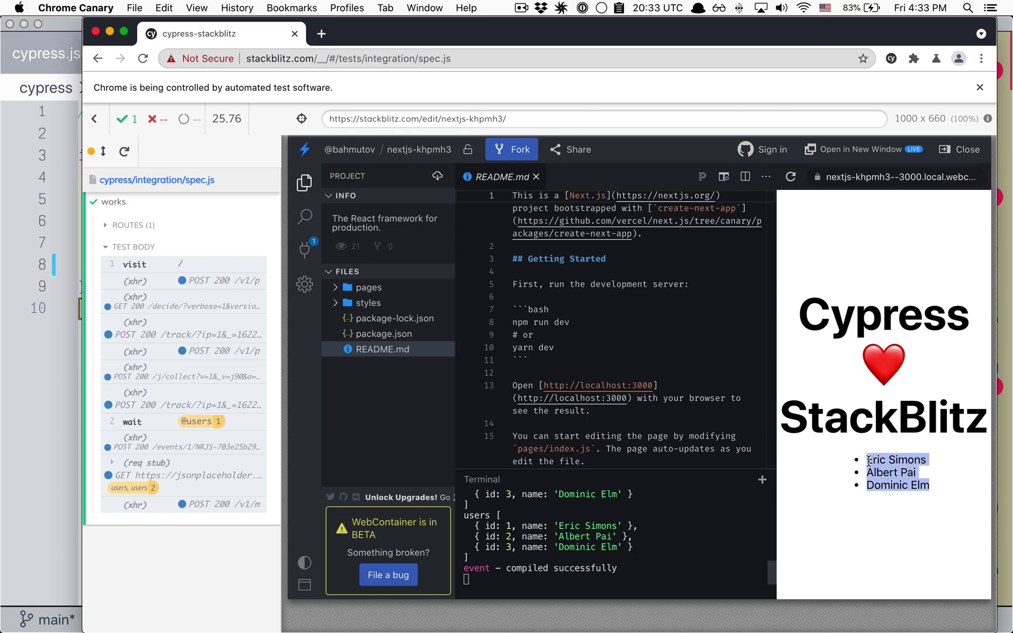
{"action": "left_click", "coordinate": [887, 526]}
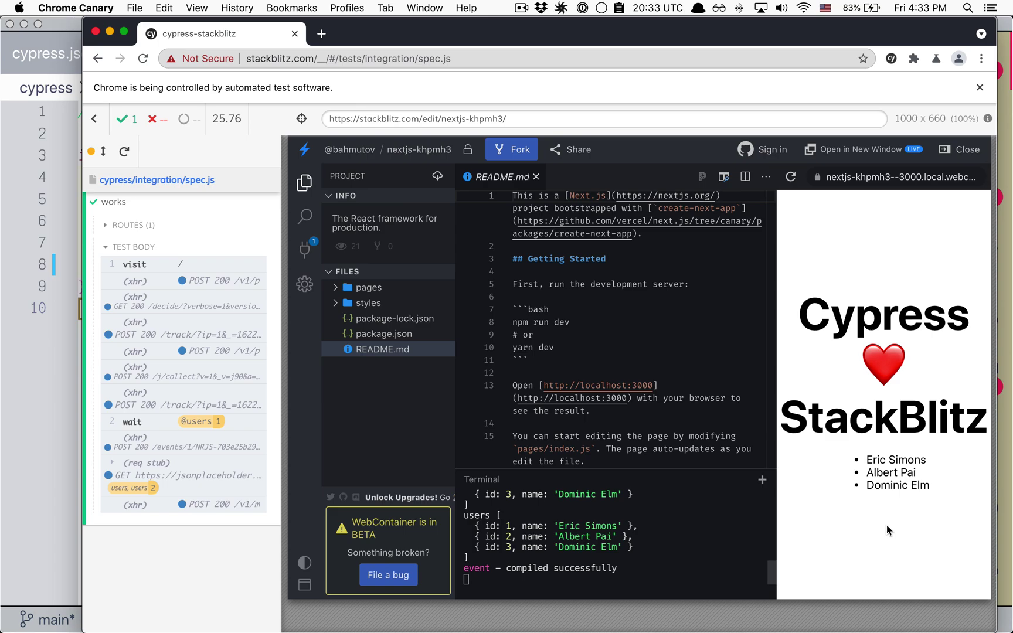